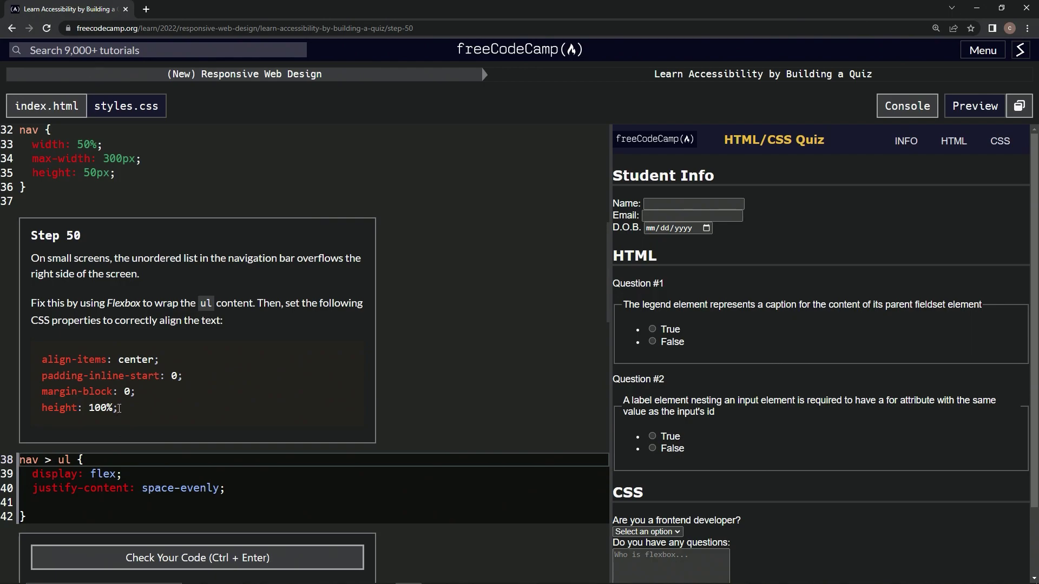
- Add a content: wrap declaration on a new line after line 40 of the nav > ul rule
left_click(233, 491)
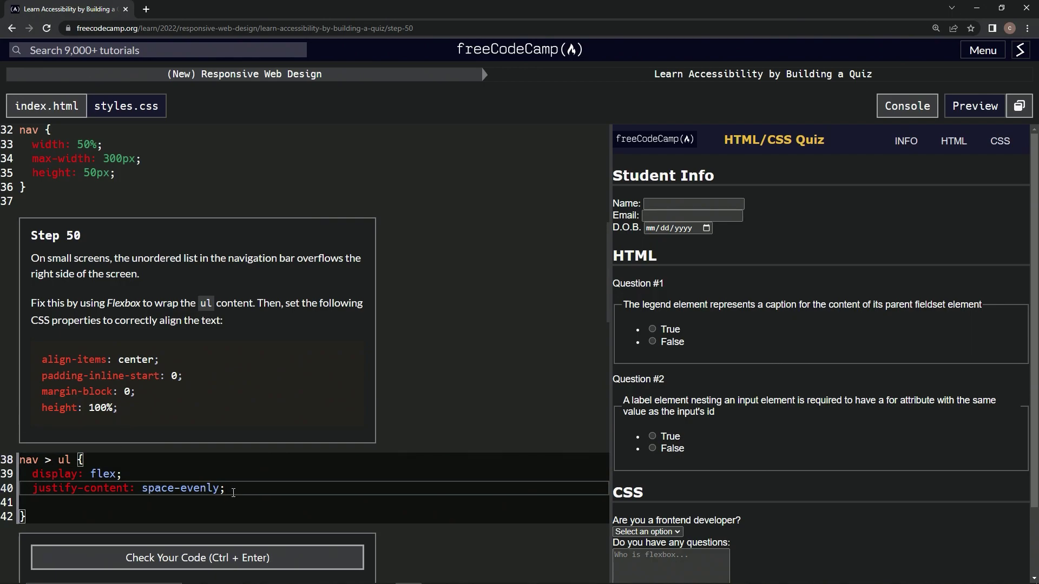
key("Delete")
key("Return")
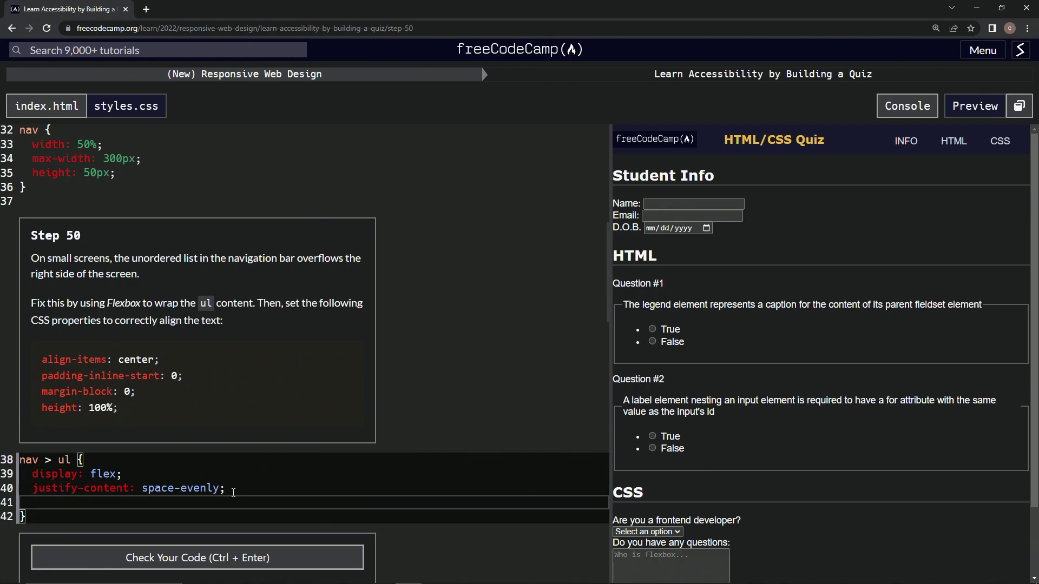
type("content: w")
type("rap;")
key("Return")
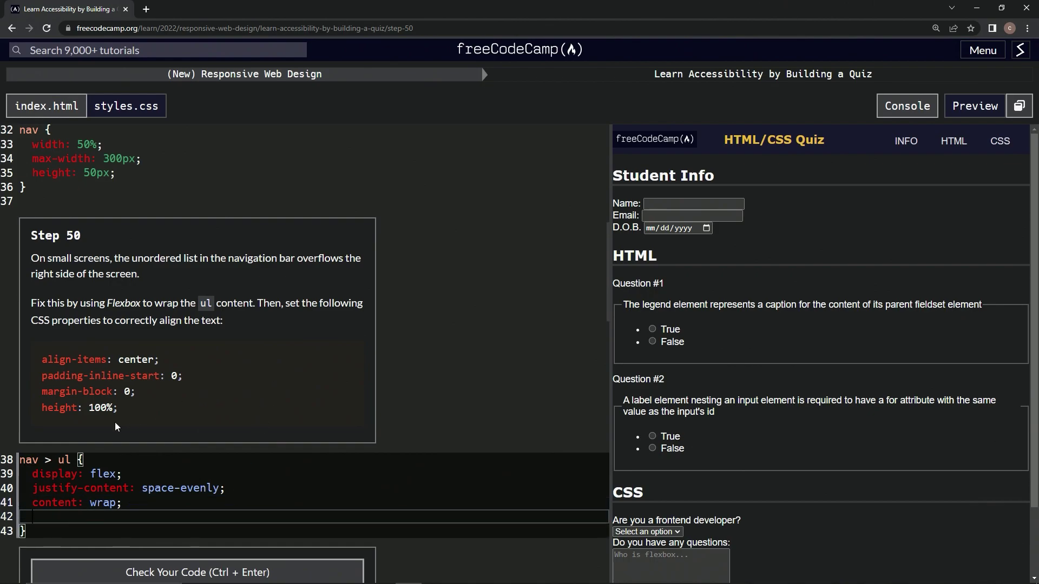
- Paste align-items: center, padding-inline-start: 0, margin-block: 0 and height: 100% into the rule
left_click_drag(120, 408, 43, 359)
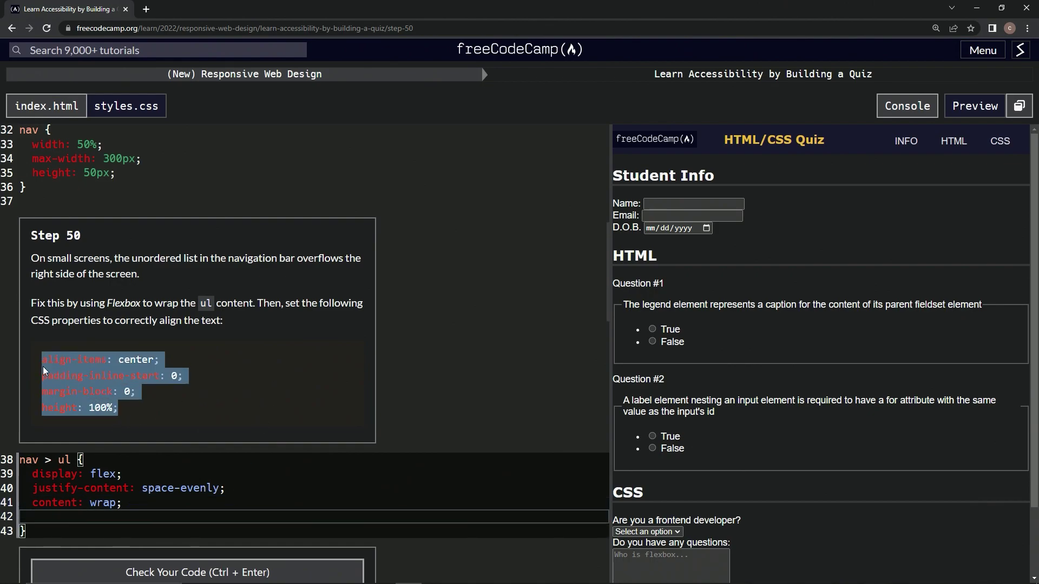
left_click(93, 518)
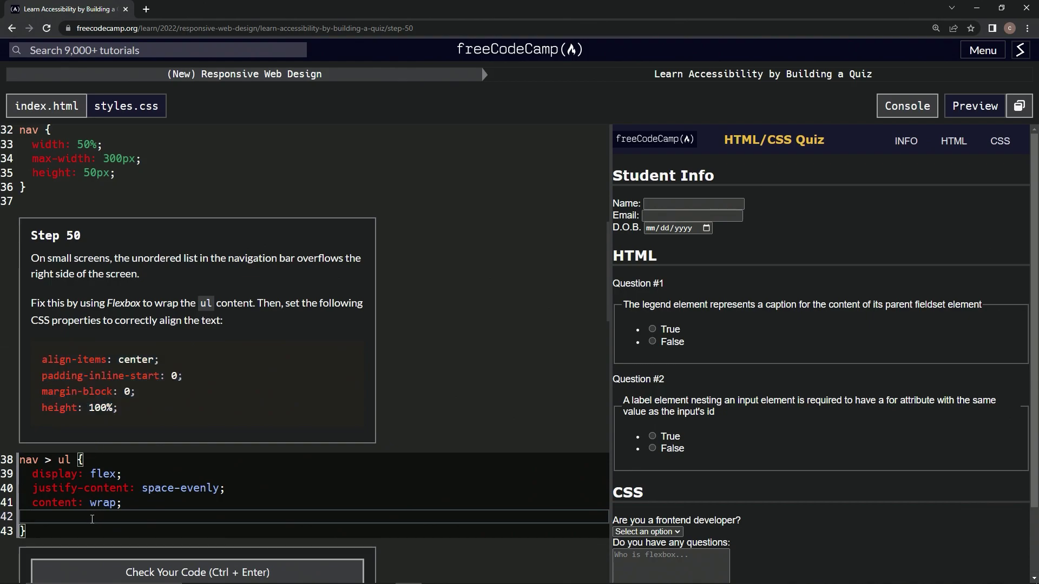
type("align-items: center; padding-inline-start: 0; margin-block: 0; height: 100%;")
left_click_drag(173, 532, 39, 560)
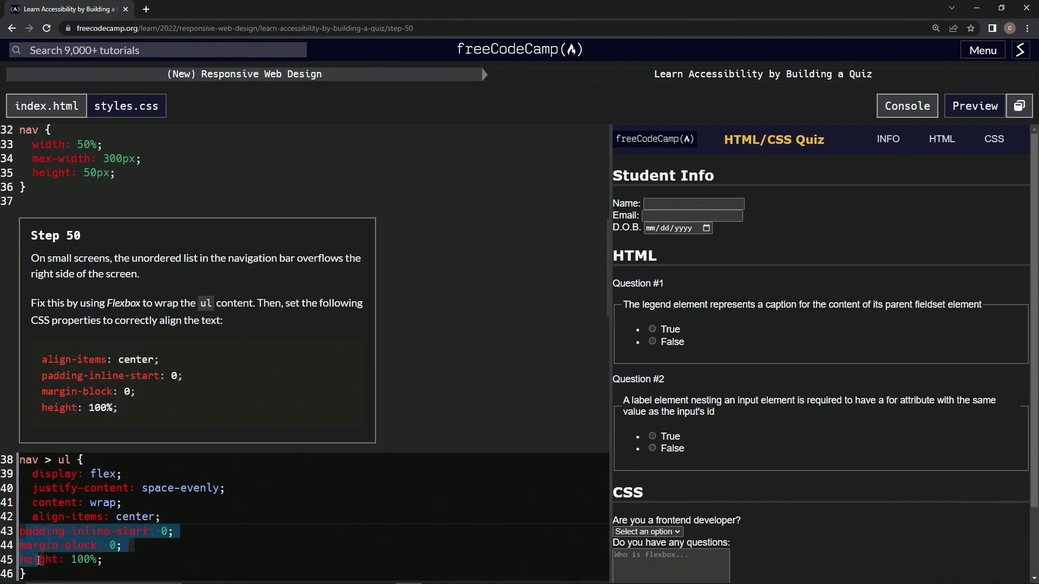
scroll(121, 528, "down", 3)
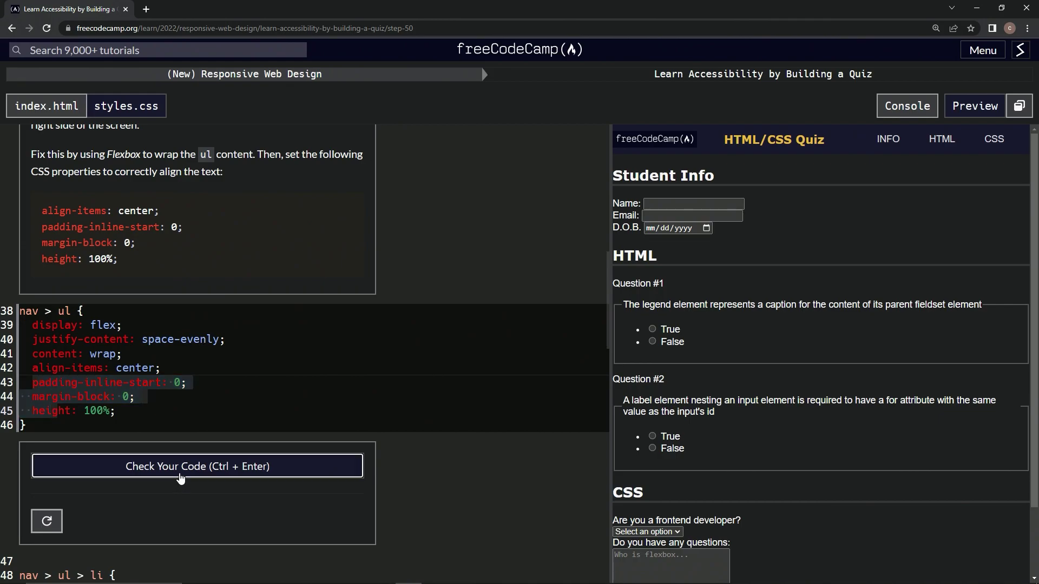
- Check the code, then change 'content' on line 41 to flex-wrap after the failing hint
left_click(180, 469)
scroll(180, 477, "down", 1)
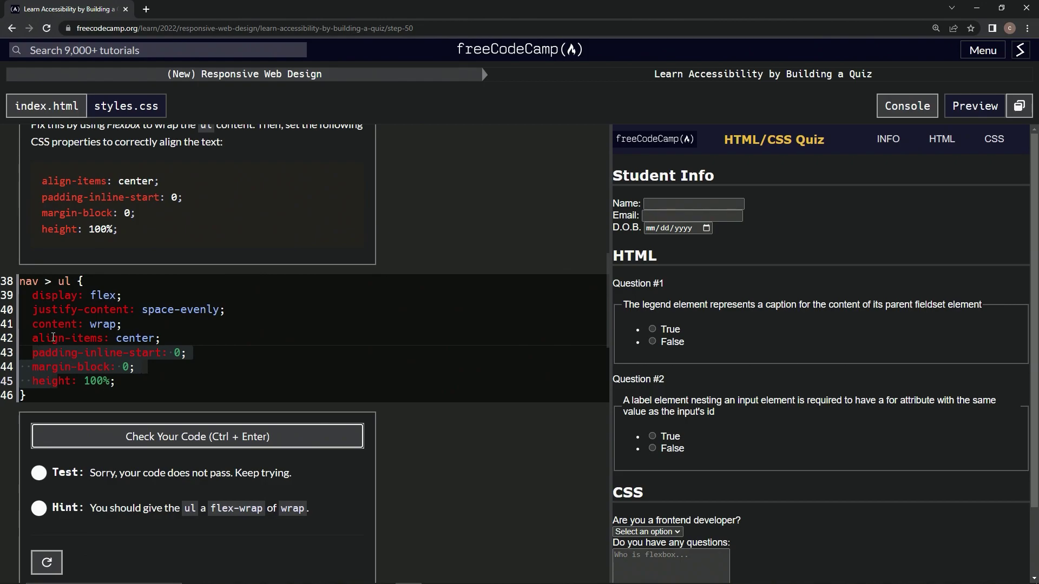
double_click(42, 323)
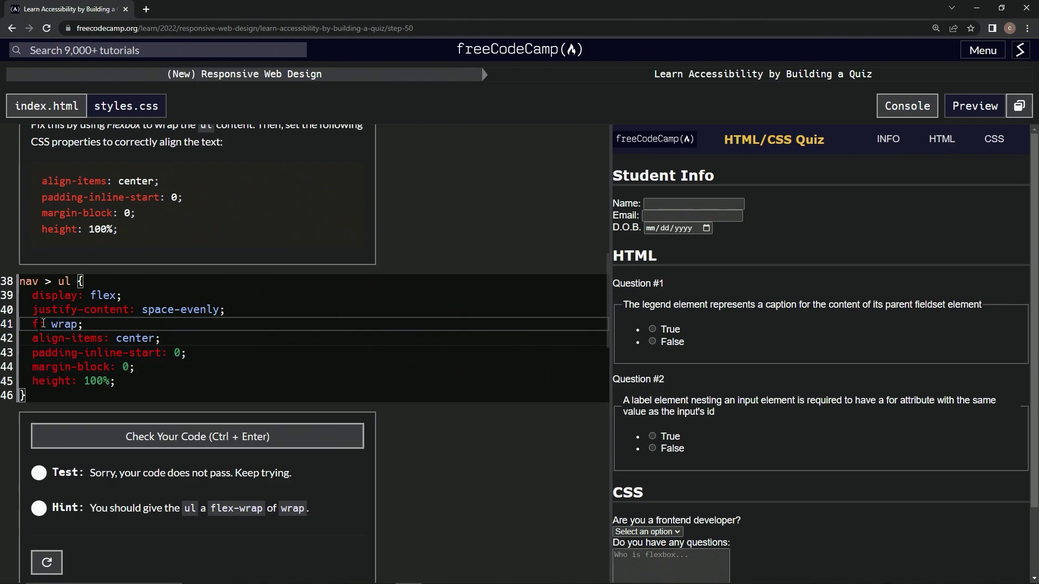
type("flex-wr: wrap")
- Recheck the corrected code, then submit step 50 to open step 51
left_click(140, 436)
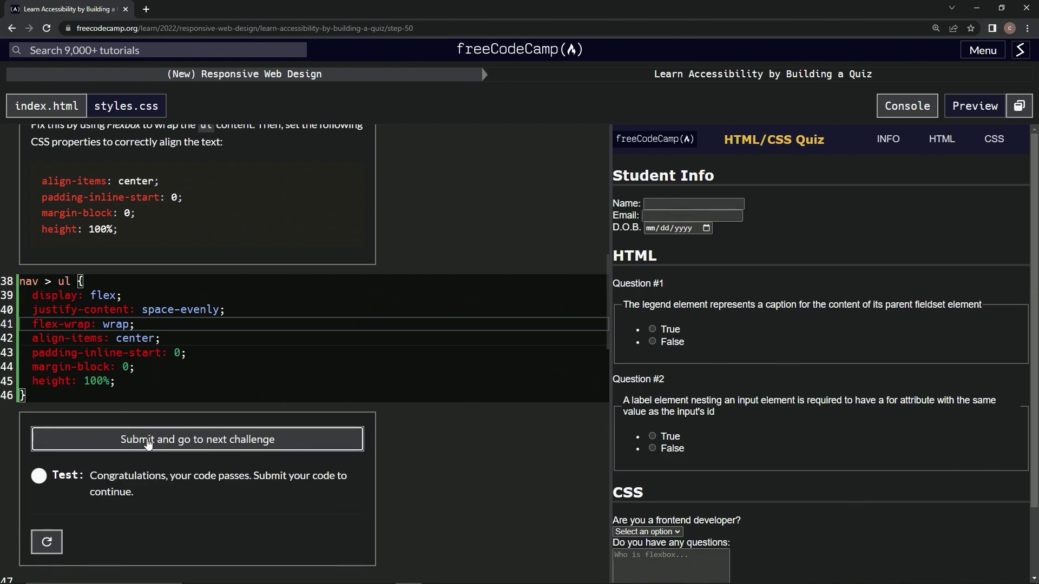
left_click(148, 443)
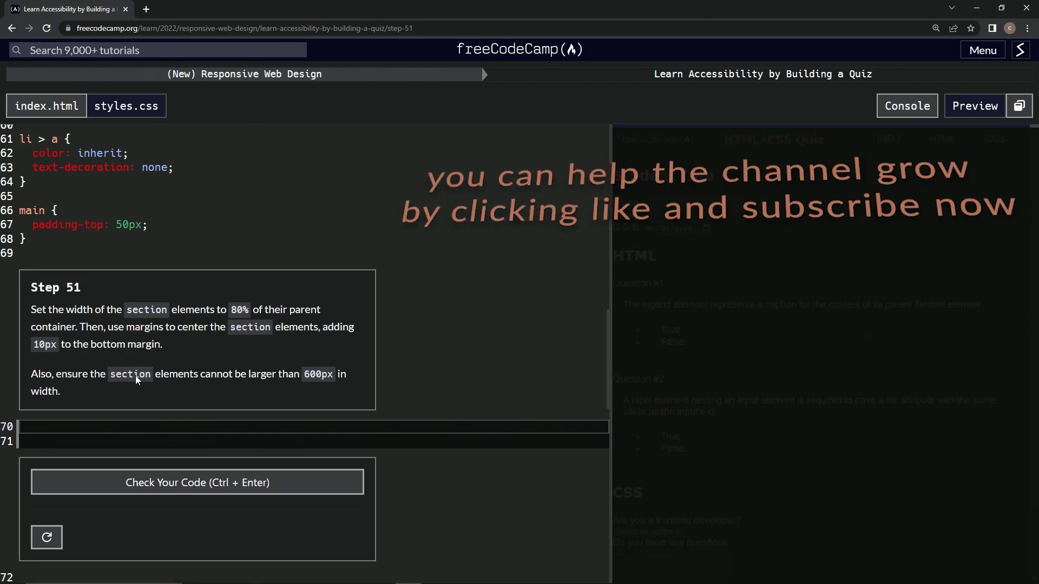